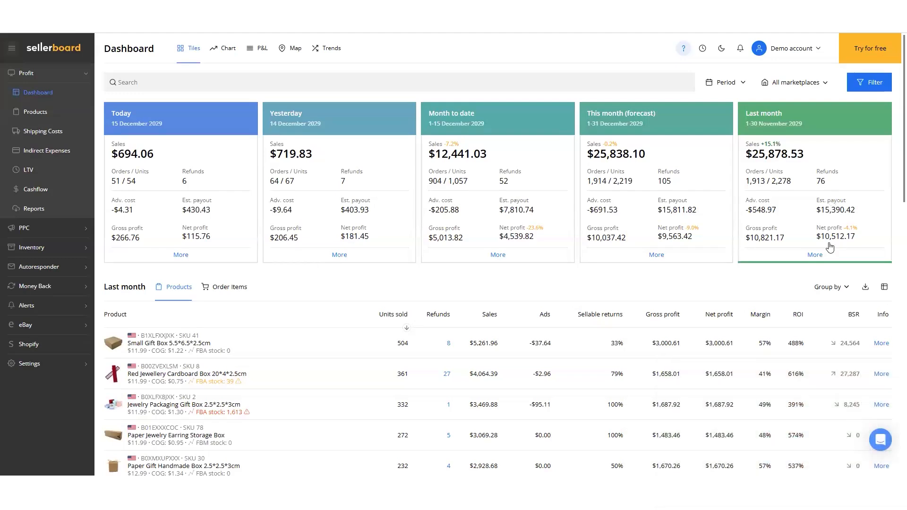
Step: Show last month's profit breakdown and expand its shipping costs
click(815, 256)
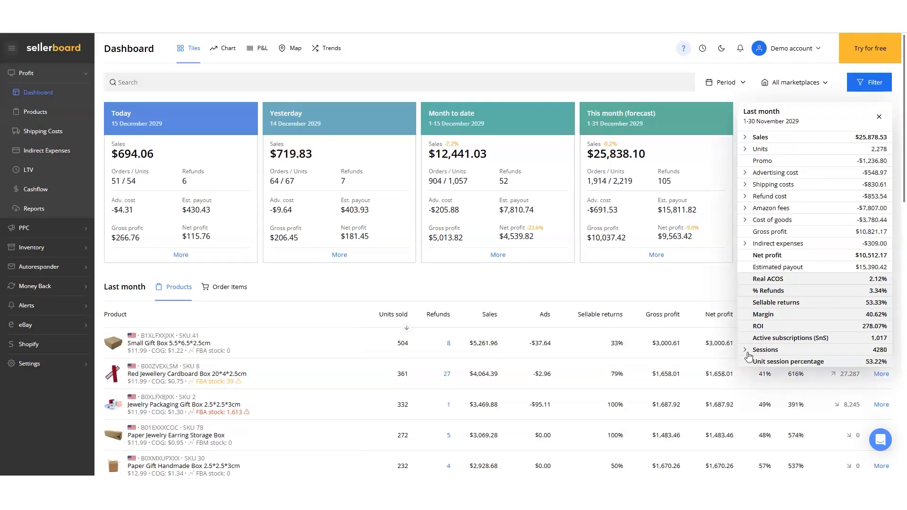
click(745, 185)
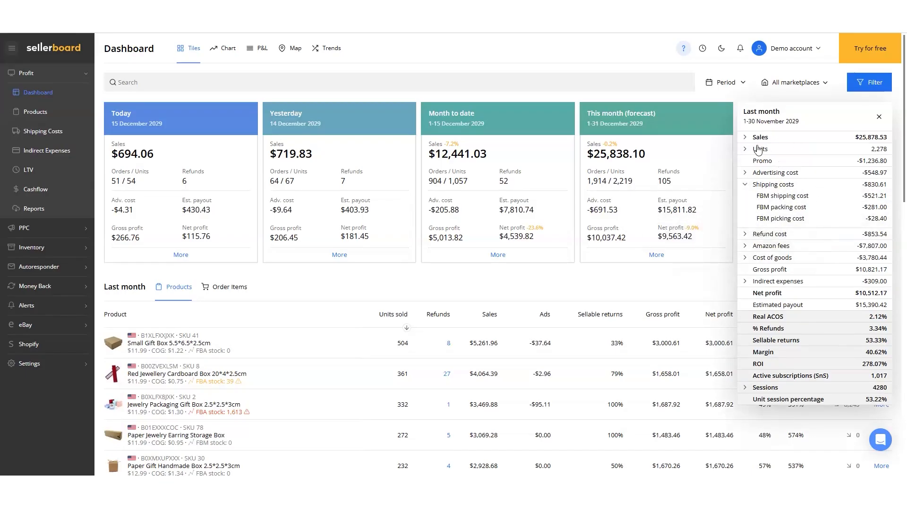
mouse_move(782, 179)
mouse_move(764, 235)
Step: Open the Default shipping profile and try the calculation rules based on the number of units and the package weight
click(37, 130)
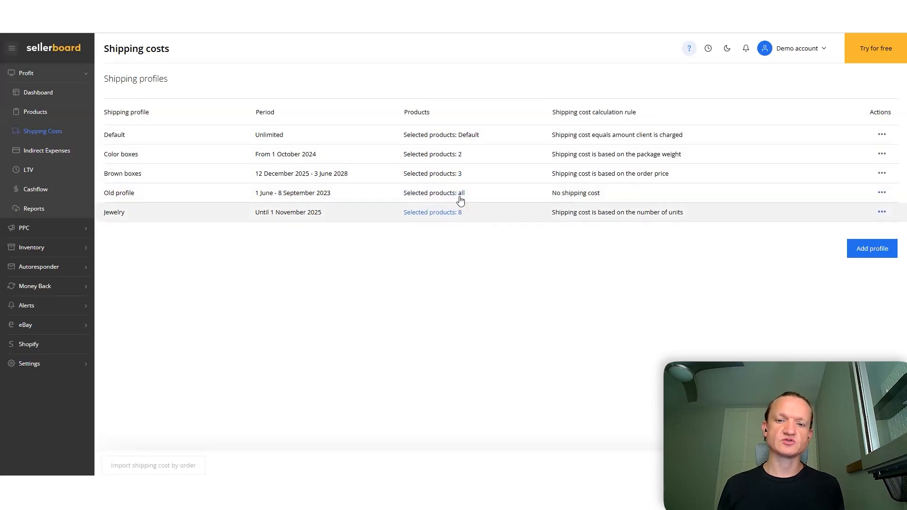
click(171, 141)
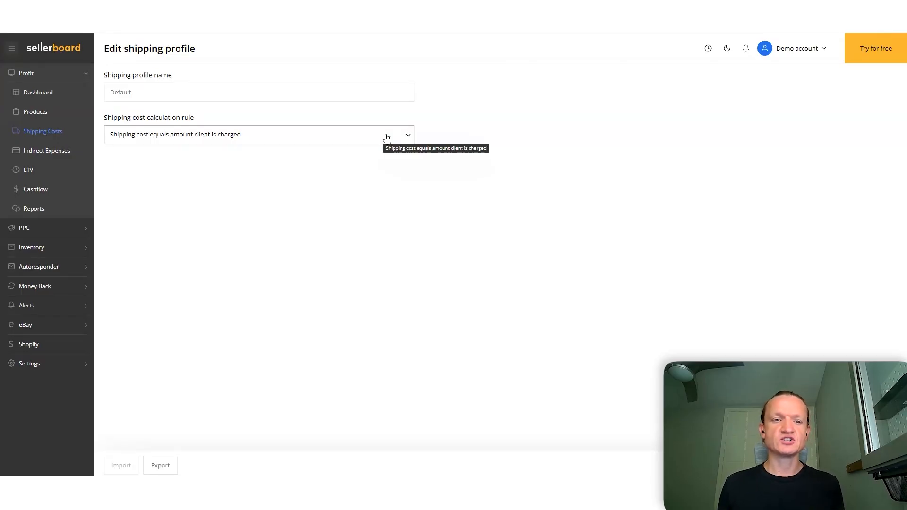
click(386, 138)
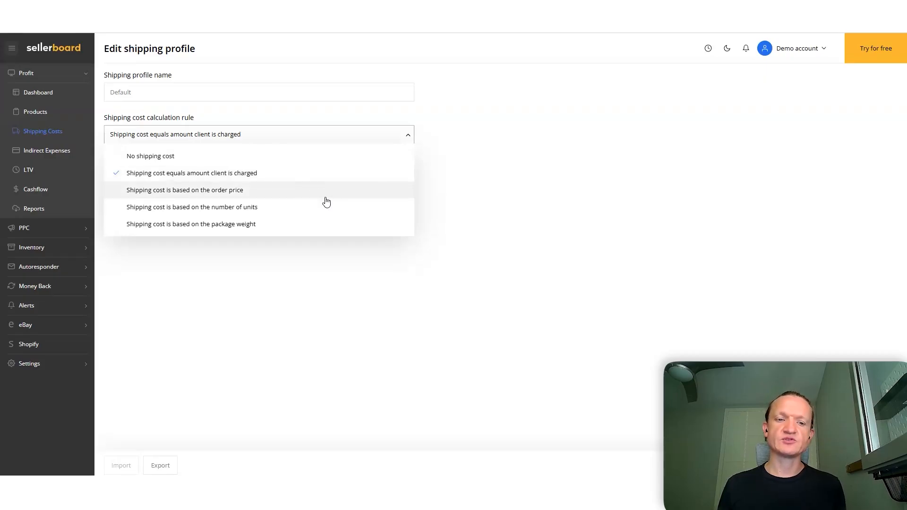
click(287, 208)
click(163, 178)
click(195, 139)
click(194, 139)
click(247, 223)
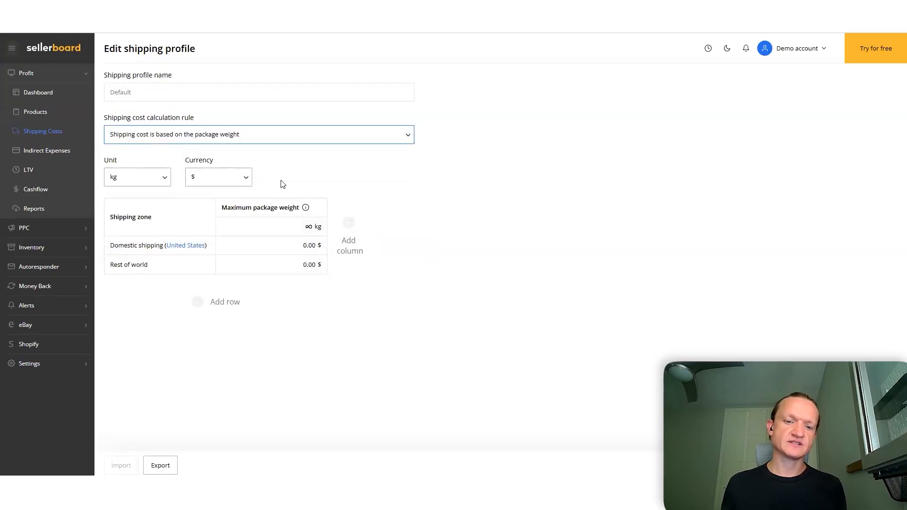
Step: Try the Default profile's shipping cost rule with the number of units, the order price and again the package weight
click(256, 142)
click(250, 207)
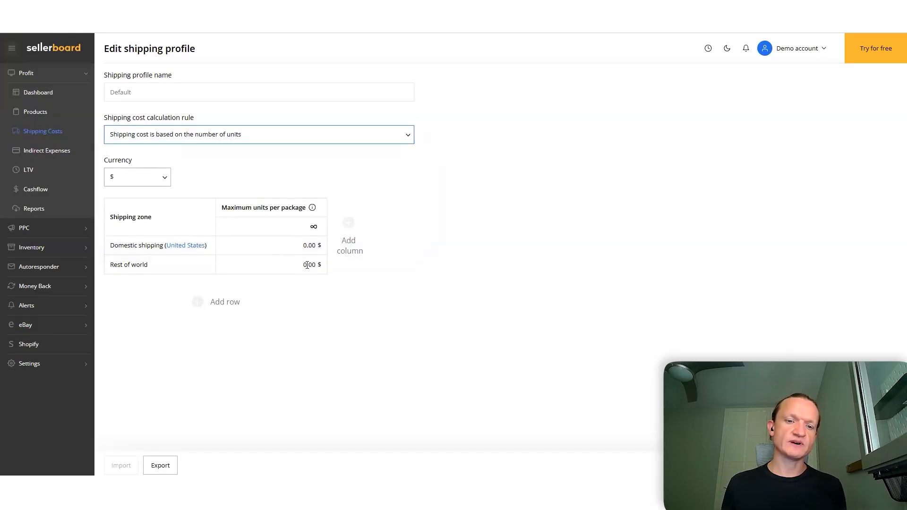
click(310, 137)
click(295, 188)
click(288, 136)
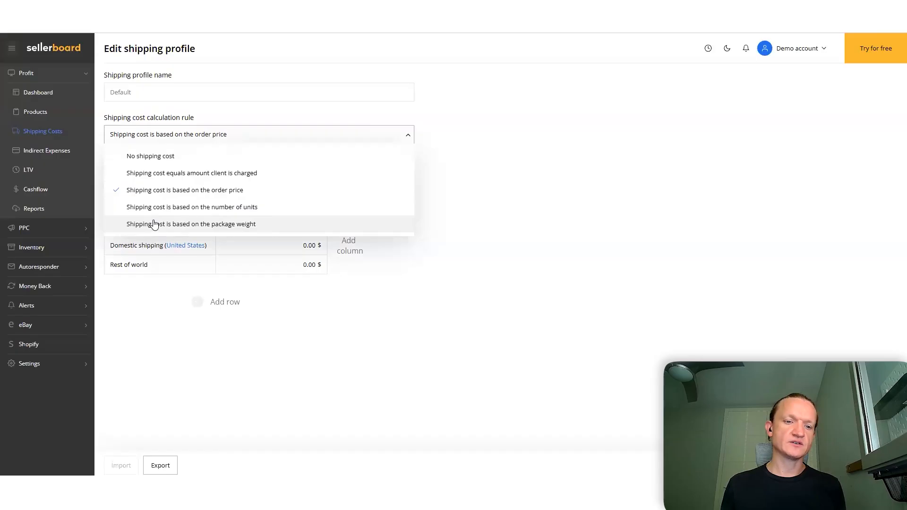
click(251, 225)
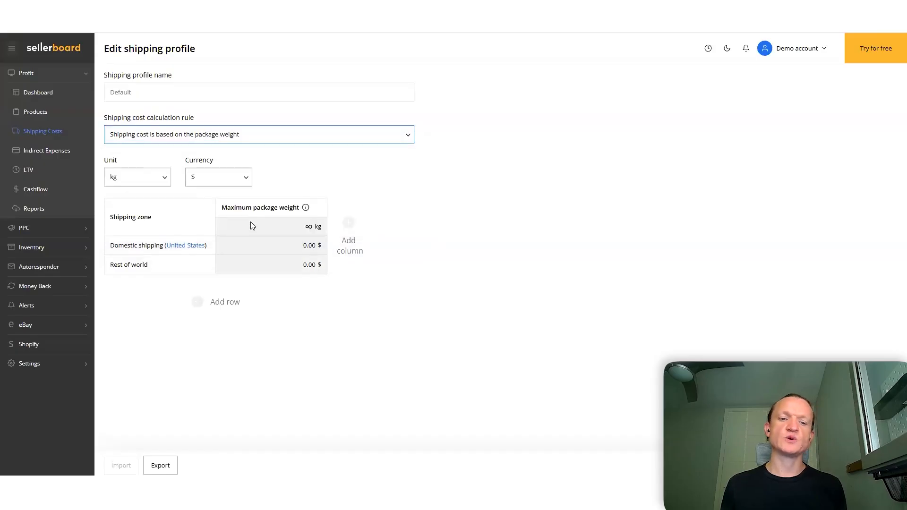
Step: Examine the weight unit and currency choices of the package-weight rule and the shipping zone part of its rate table
click(132, 184)
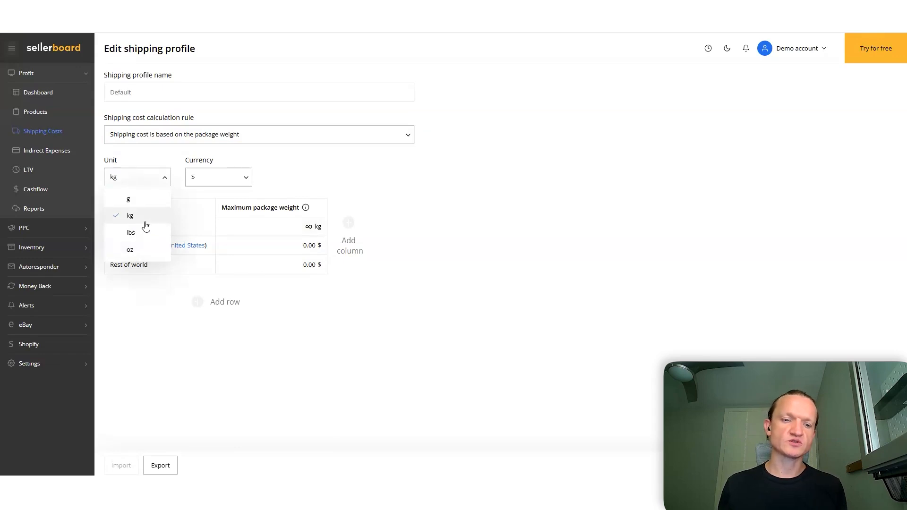
click(246, 178)
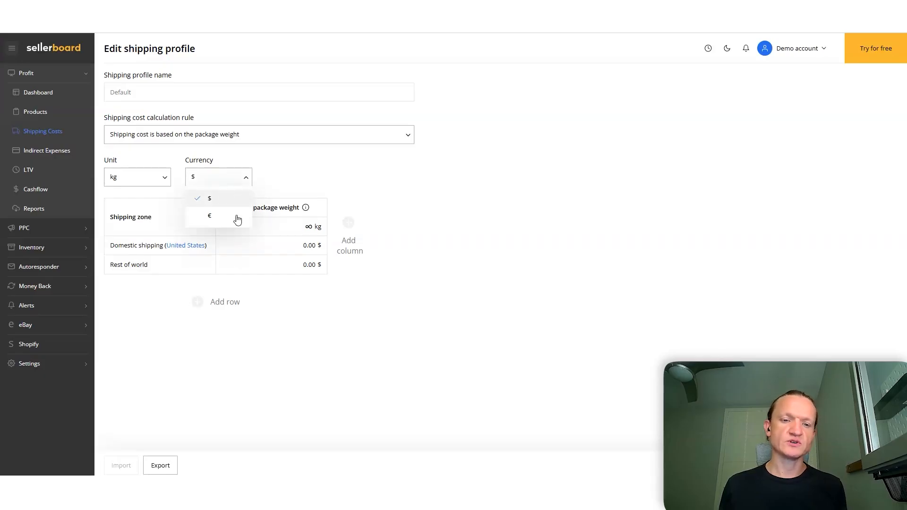
click(297, 169)
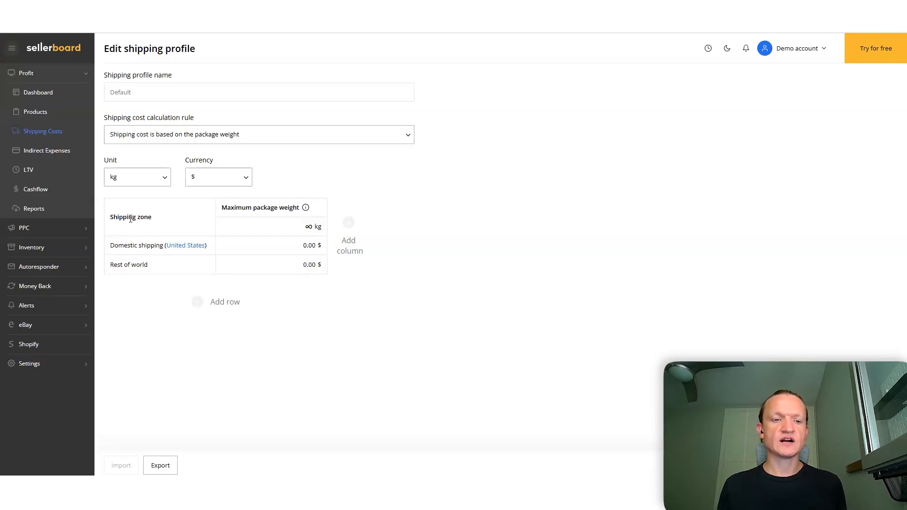
drag(110, 217, 162, 226)
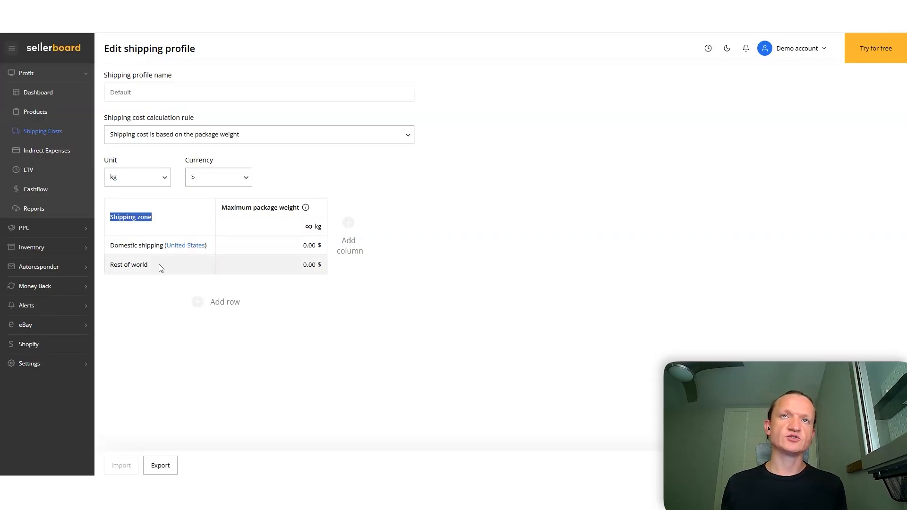
mouse_move(161, 268)
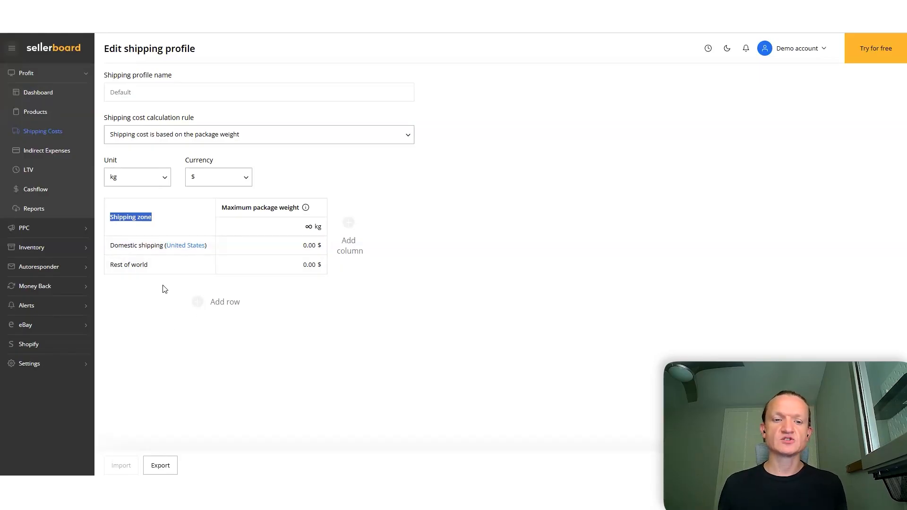
click(137, 196)
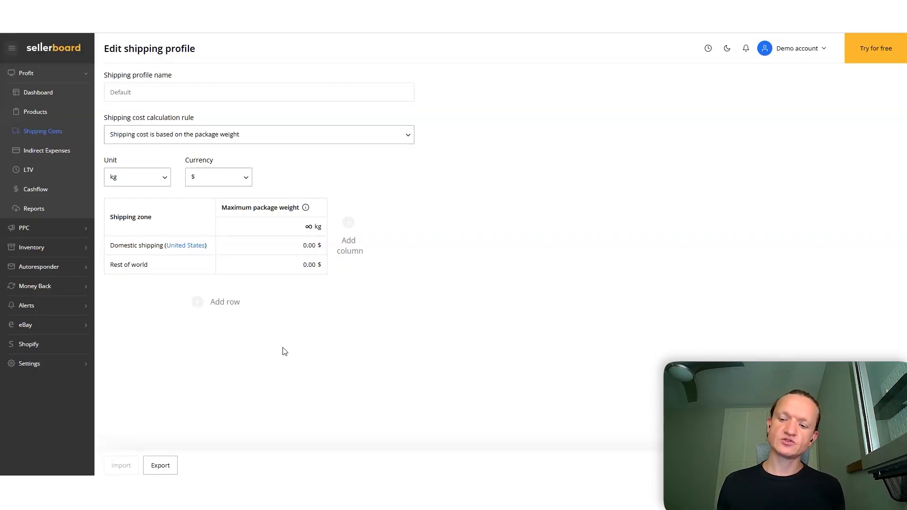
Step: In the Brown boxes shipping profile, try removing Corrugated Box 11*6*2cm and Paper cardboard Box for Jewelry 5*4*4cm from the assigned products
click(42, 131)
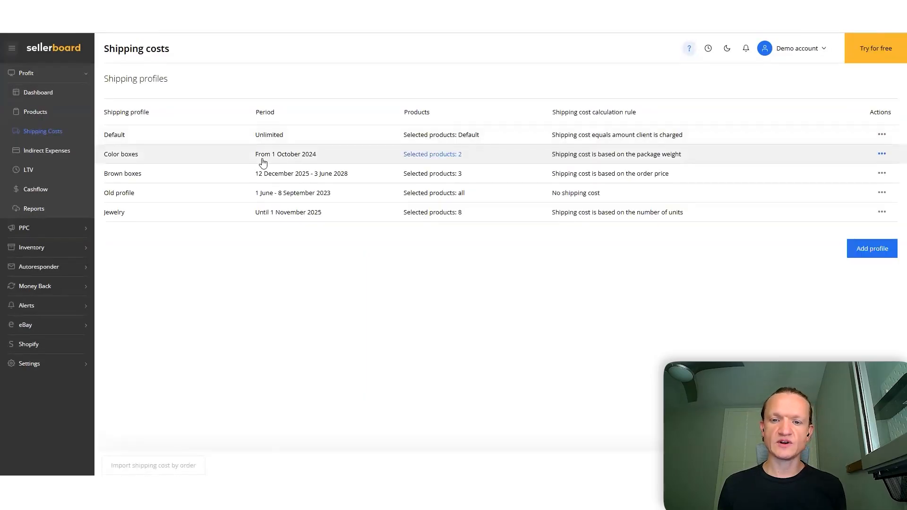
click(183, 175)
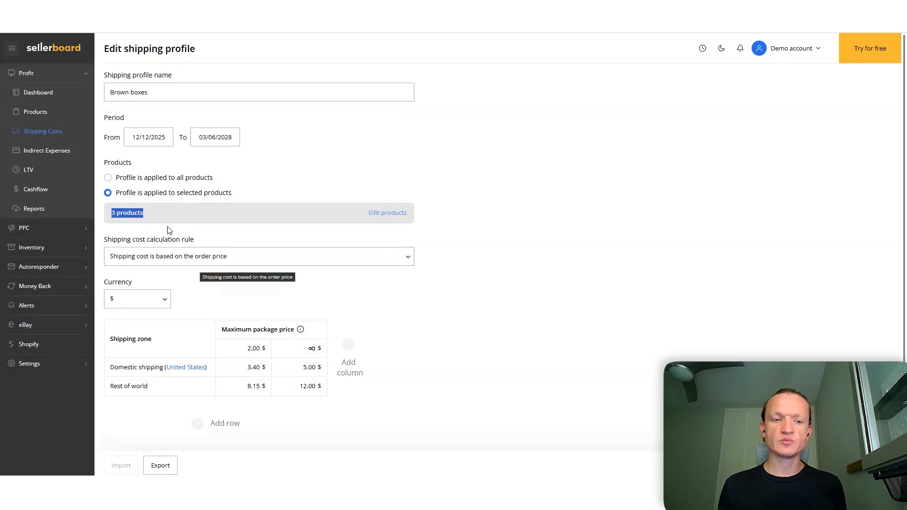
click(387, 214)
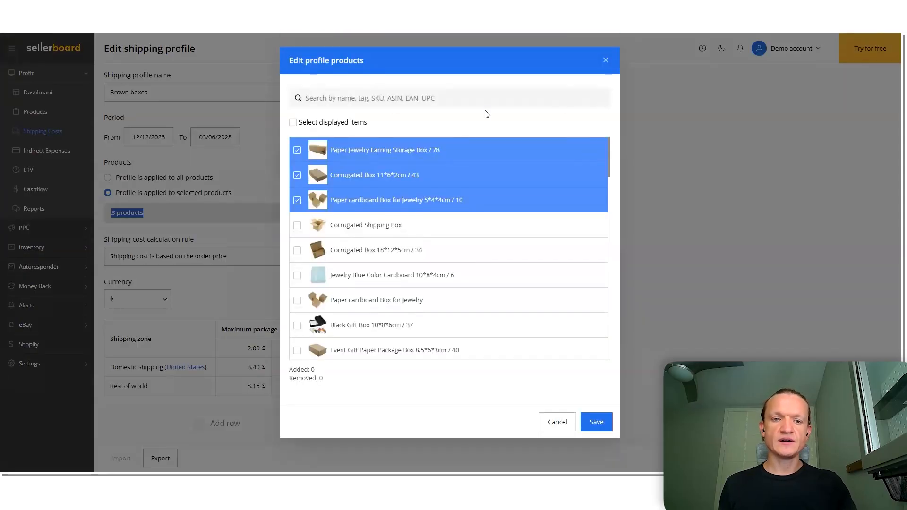
click(296, 177)
click(297, 201)
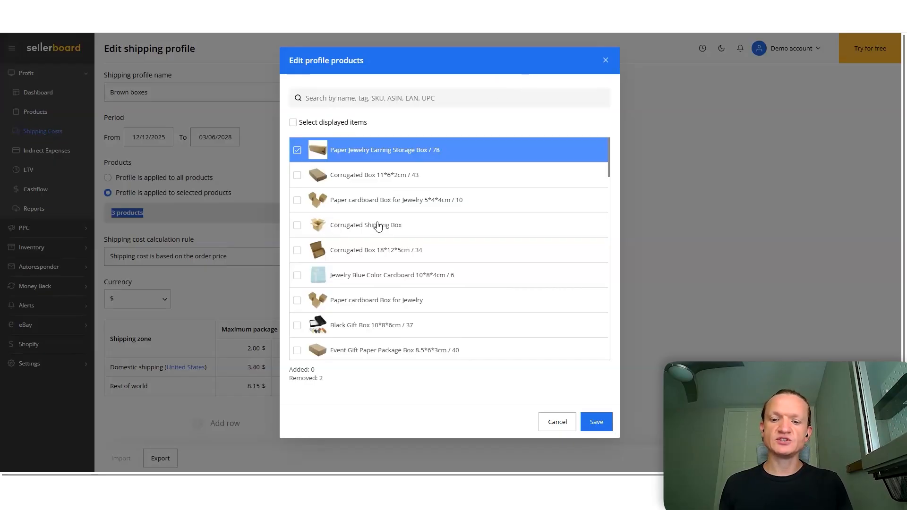
click(606, 60)
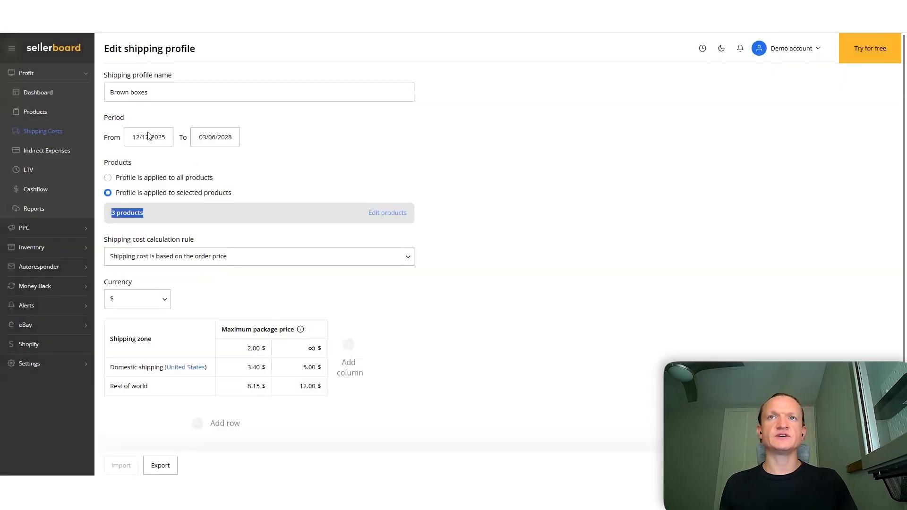
Step: Review the calculation rules and first price limit of the Brown boxes profile, and try basing its shipping cost on the package weight
click(333, 142)
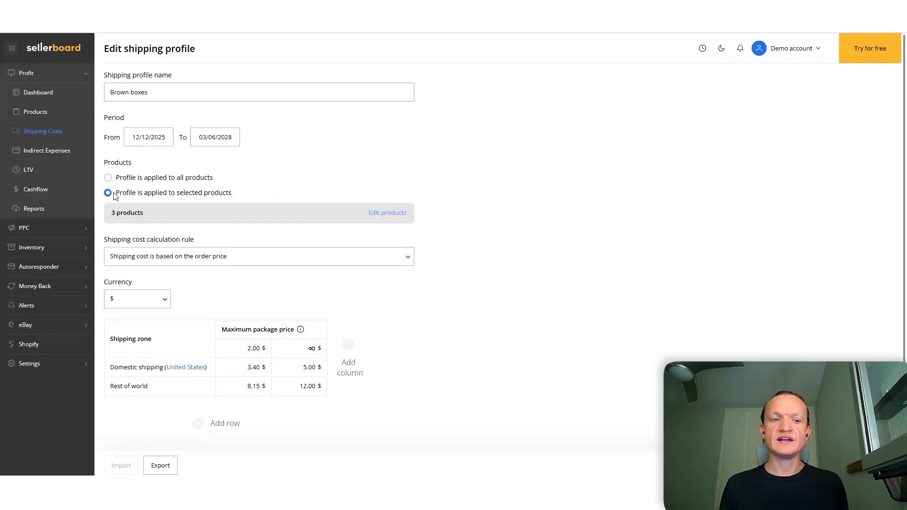
click(150, 257)
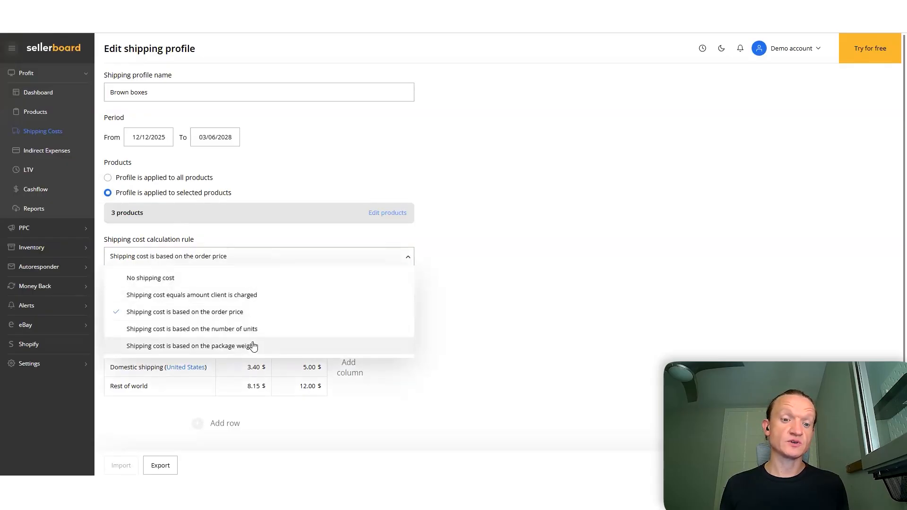
click(448, 225)
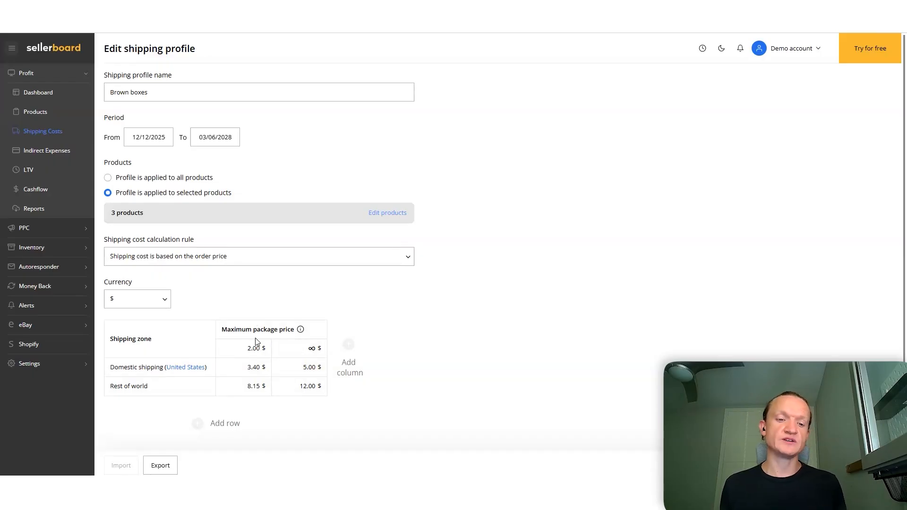
drag(245, 347, 271, 352)
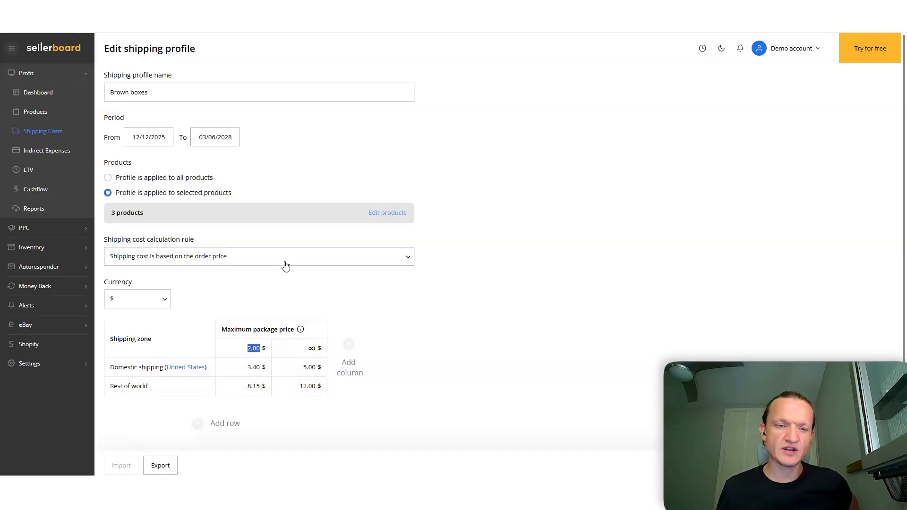
click(240, 256)
click(241, 345)
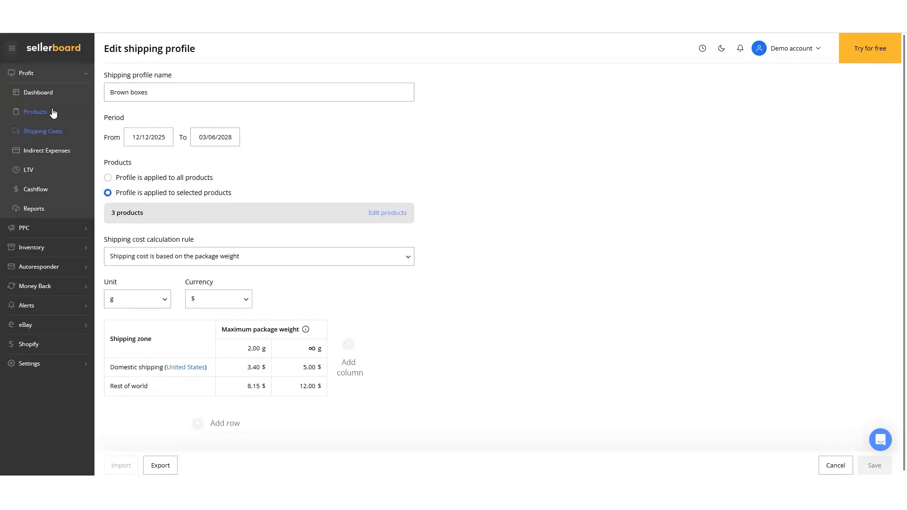
Step: View the custom shipping costs of Brown Paper Box 11*5*2cm and Jewelry Brown Gift Packing Box 4*4*2cm in the product list
click(43, 112)
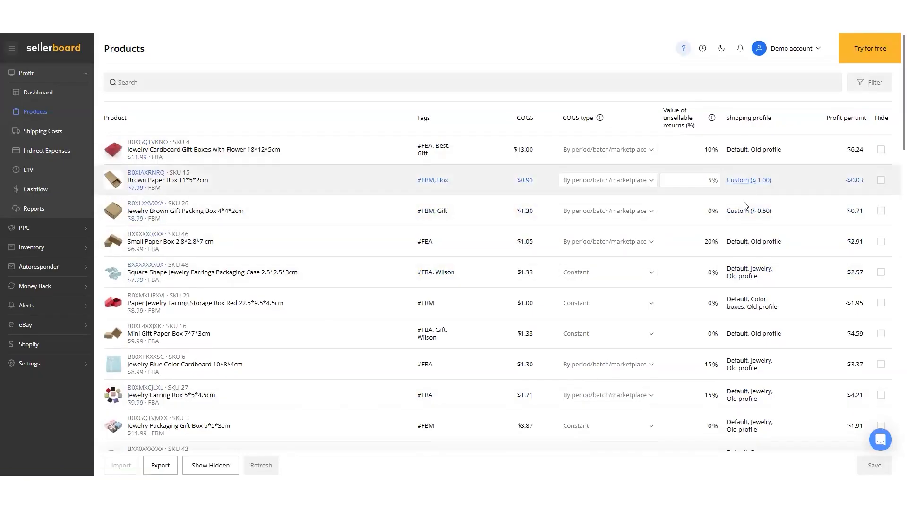
click(753, 180)
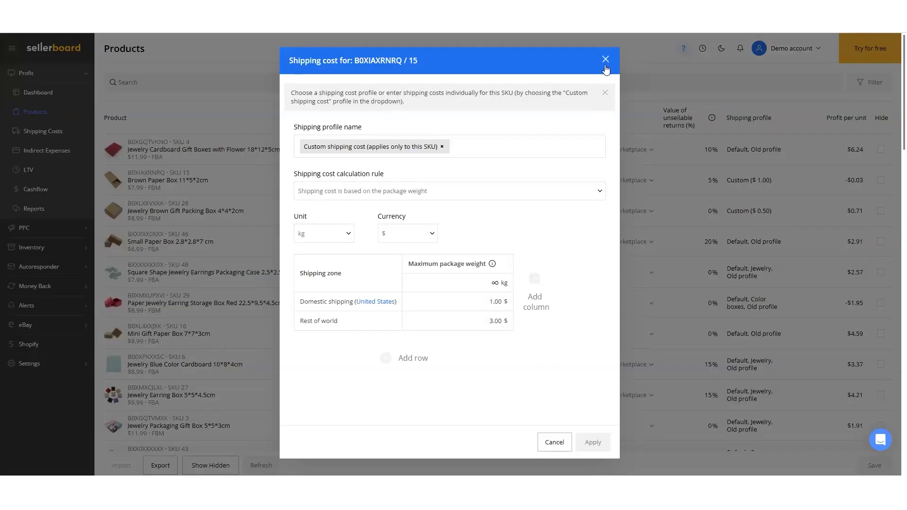
click(696, 123)
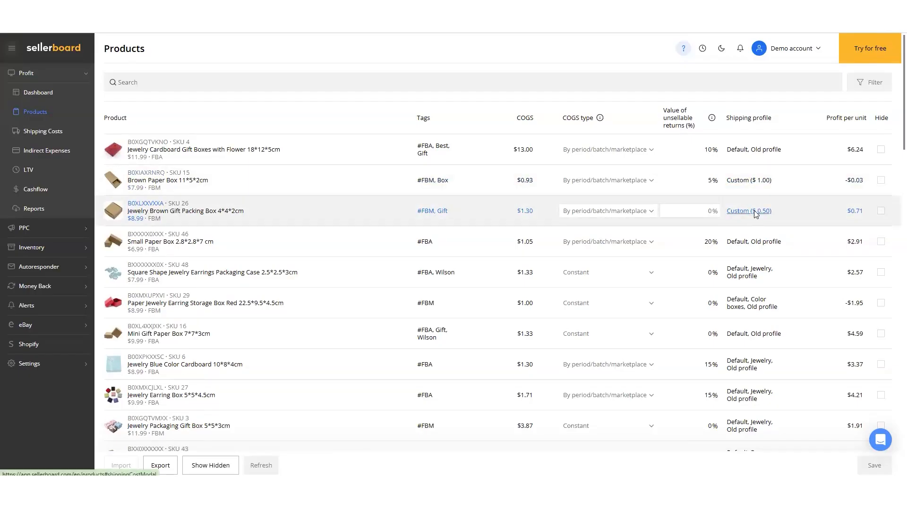
click(754, 212)
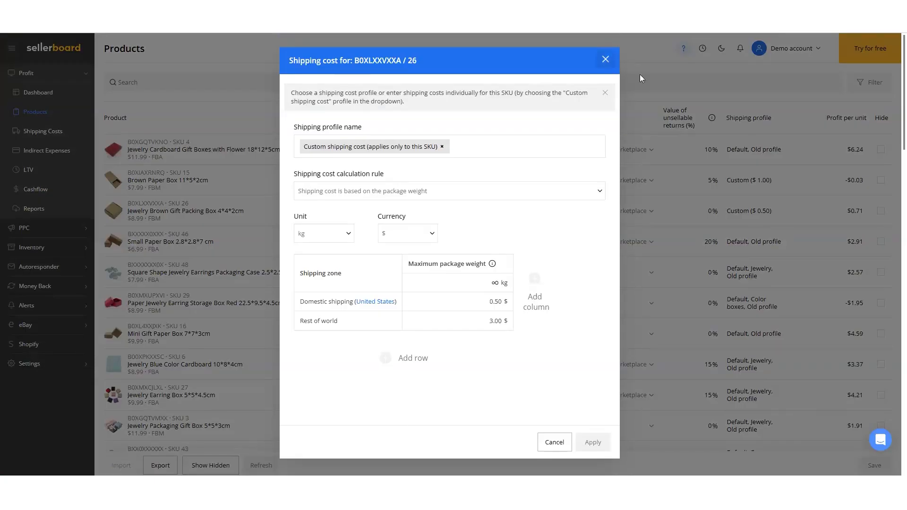
click(605, 60)
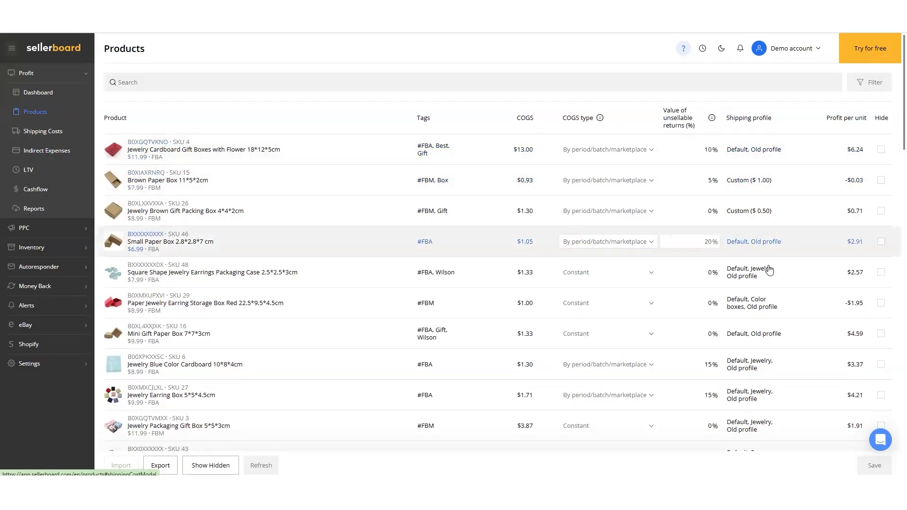
Step: Look through the shipping profiles assigned in the product list and return to the Dashboard
scroll(767, 251, down, 4)
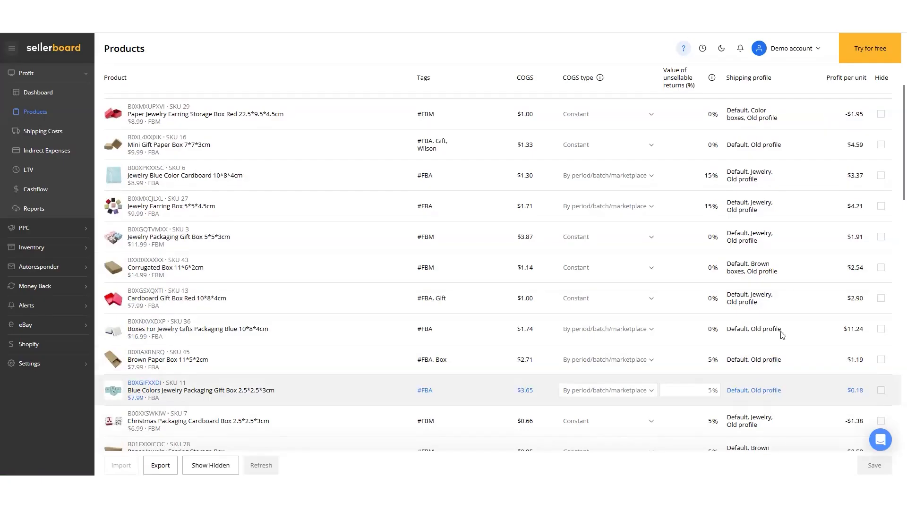
scroll(777, 331, up, 4)
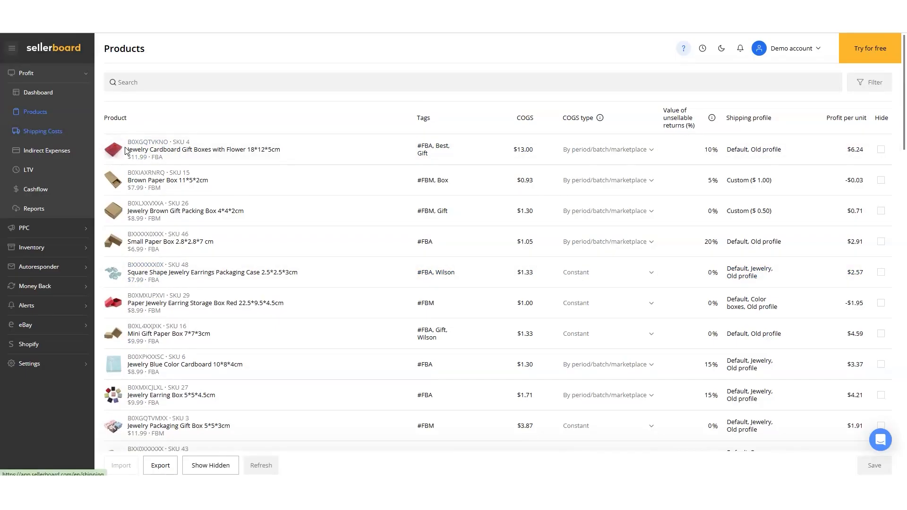
scroll(524, 307, down, 1)
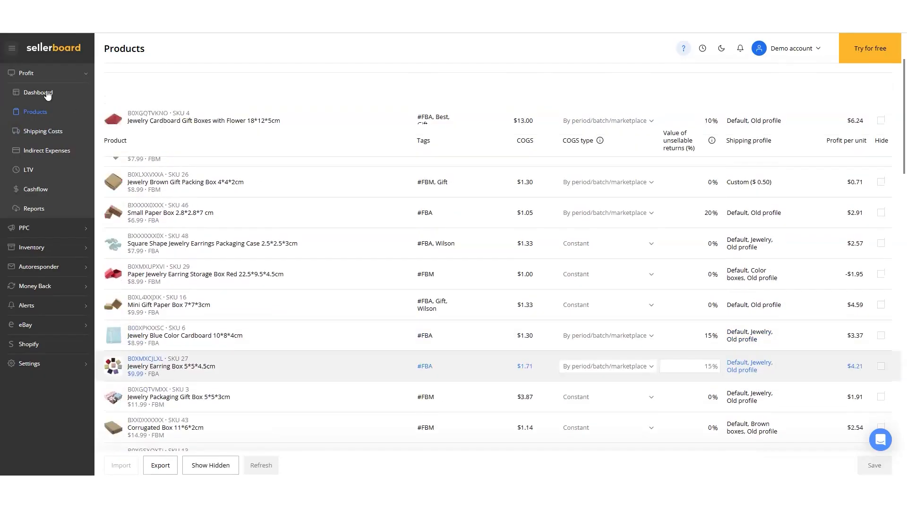
click(46, 91)
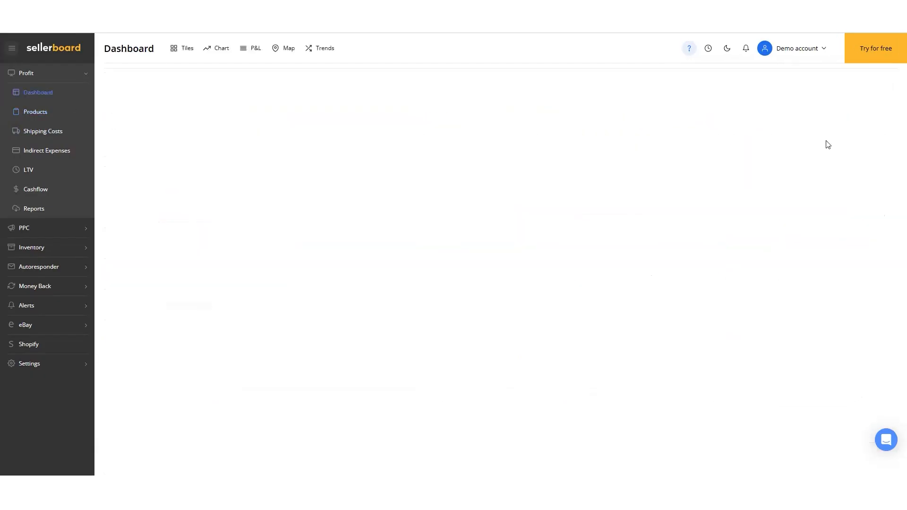